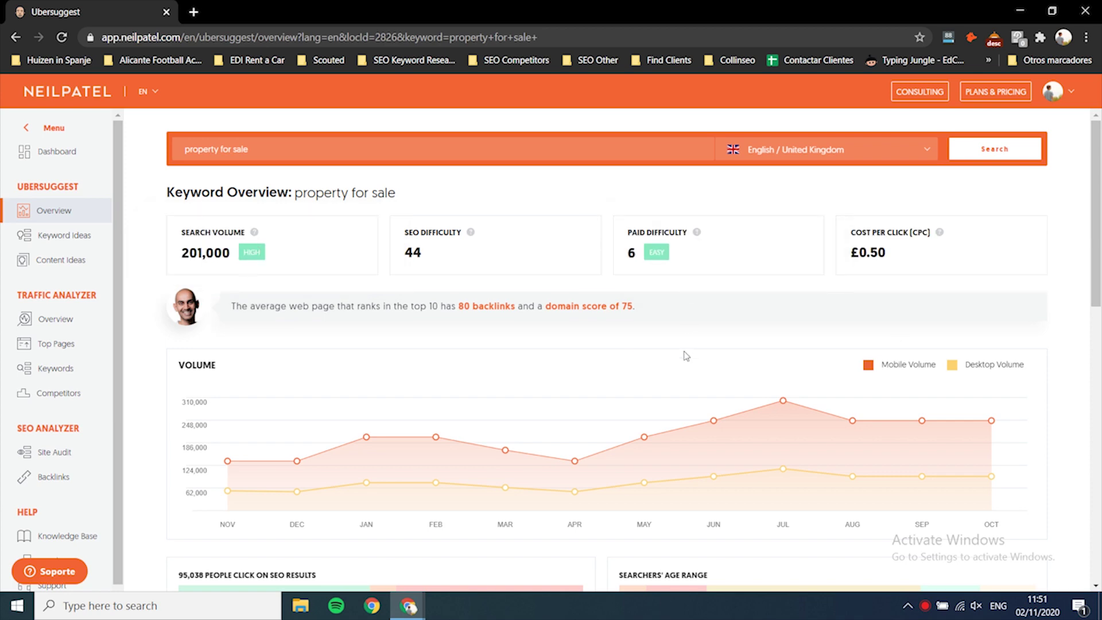
# View all keyword ideas for "property for sale" and export the suggestions to CSV
pyautogui.scroll(-7, 686, 356)
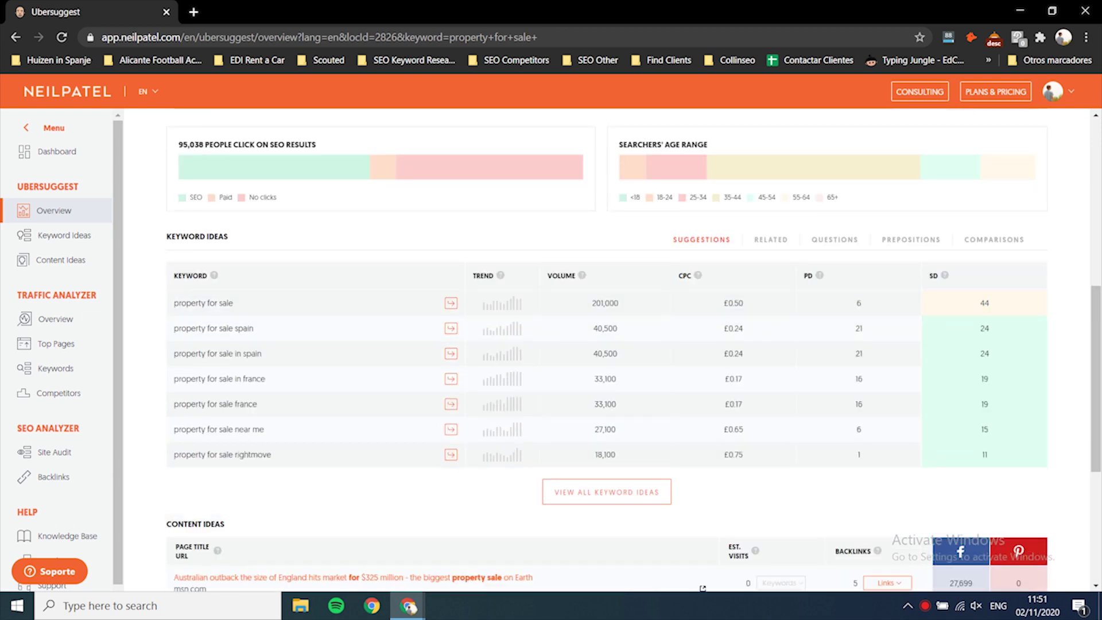
pyautogui.click(573, 490)
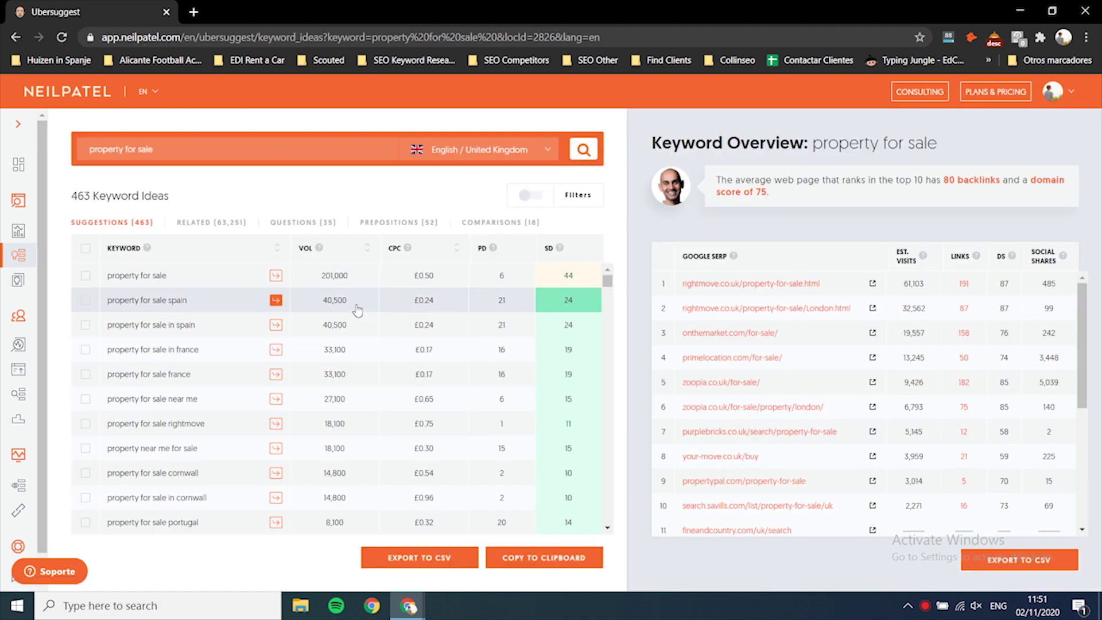
pyautogui.click(435, 552)
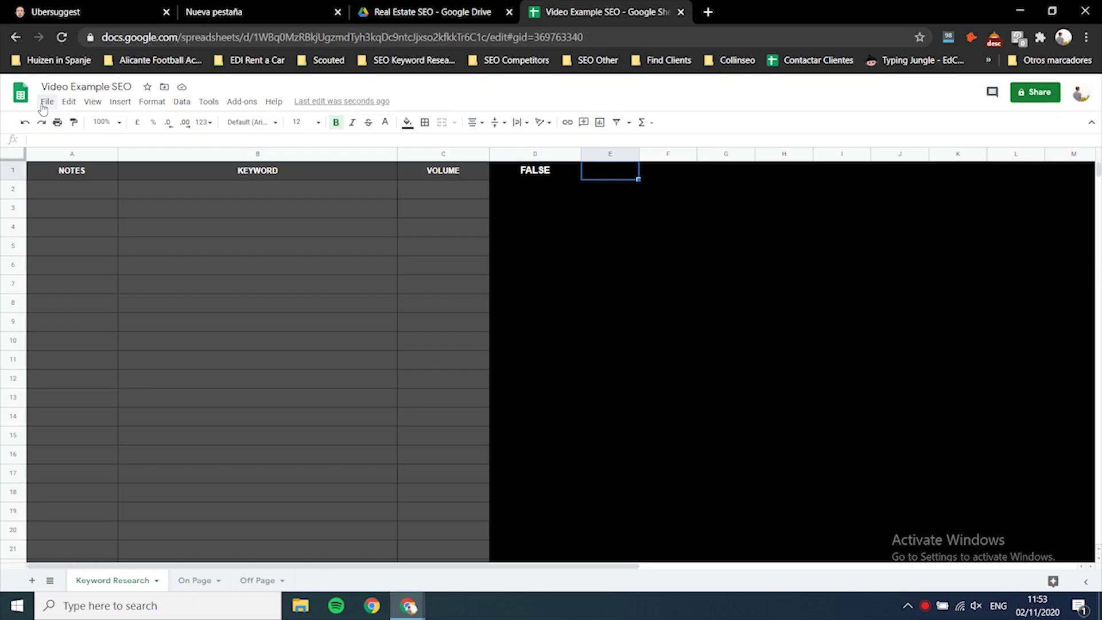
# Switch to the Video Example SEO spreadsheet in Google Sheets and import ubersuggest_property_for_sale_.csv from Downloads as a new sheet
pyautogui.click(44, 105)
pyautogui.click(107, 187)
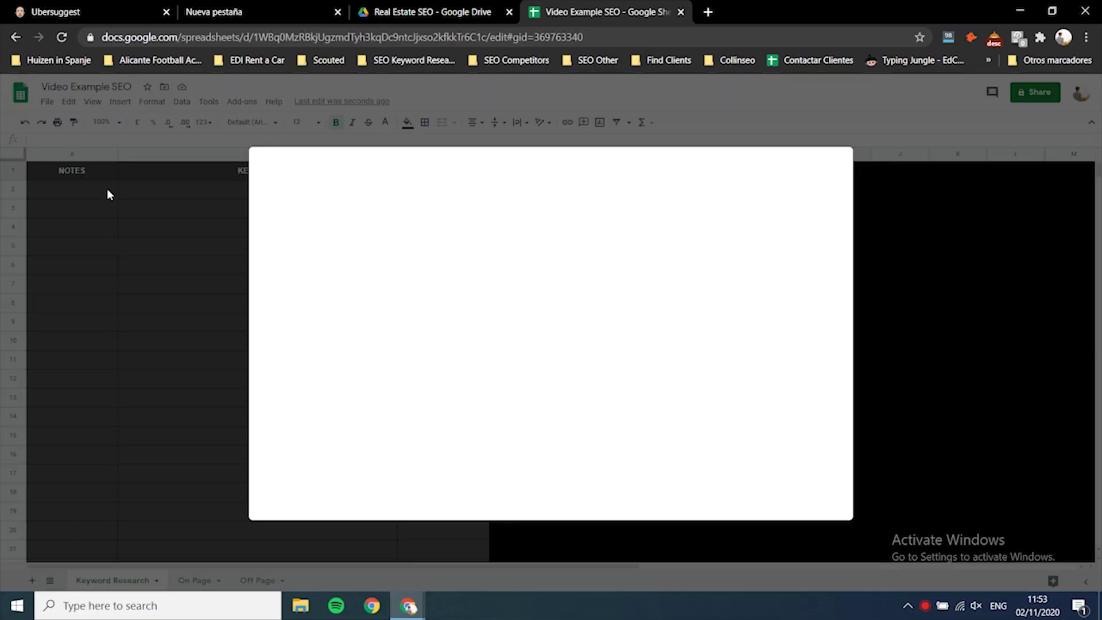
pyautogui.click(463, 193)
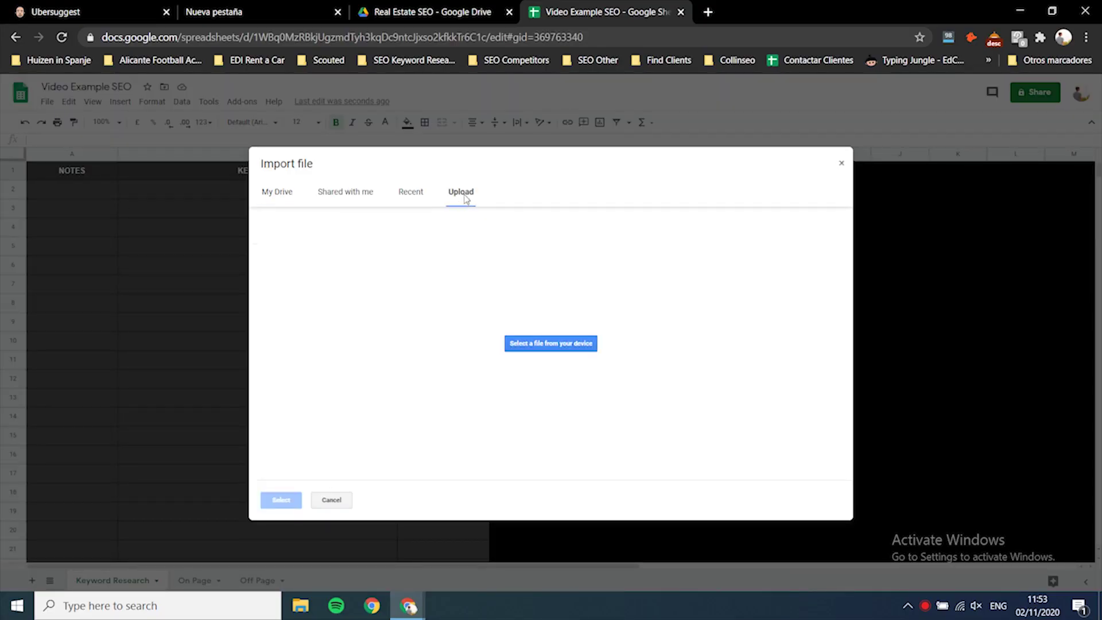
pyautogui.click(532, 368)
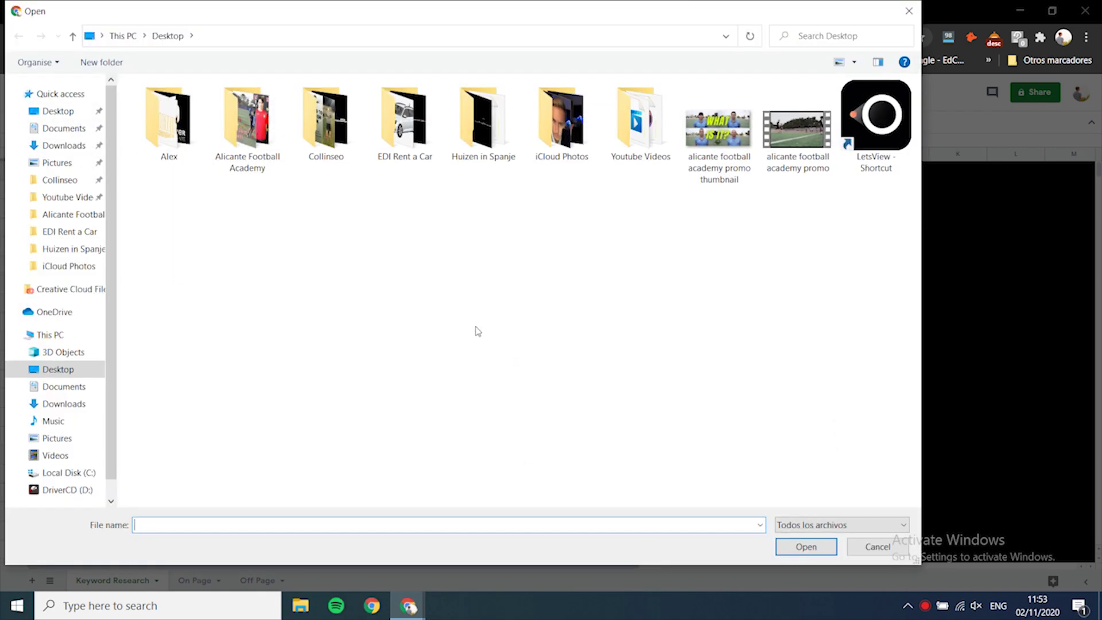
pyautogui.click(64, 145)
pyautogui.click(162, 147)
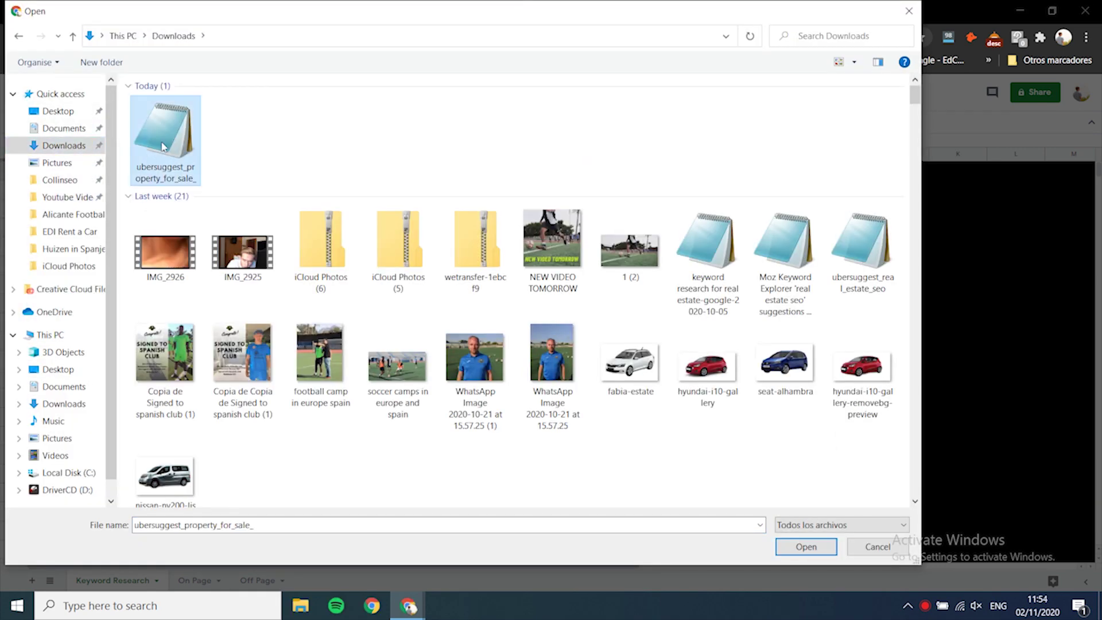
pyautogui.click(805, 546)
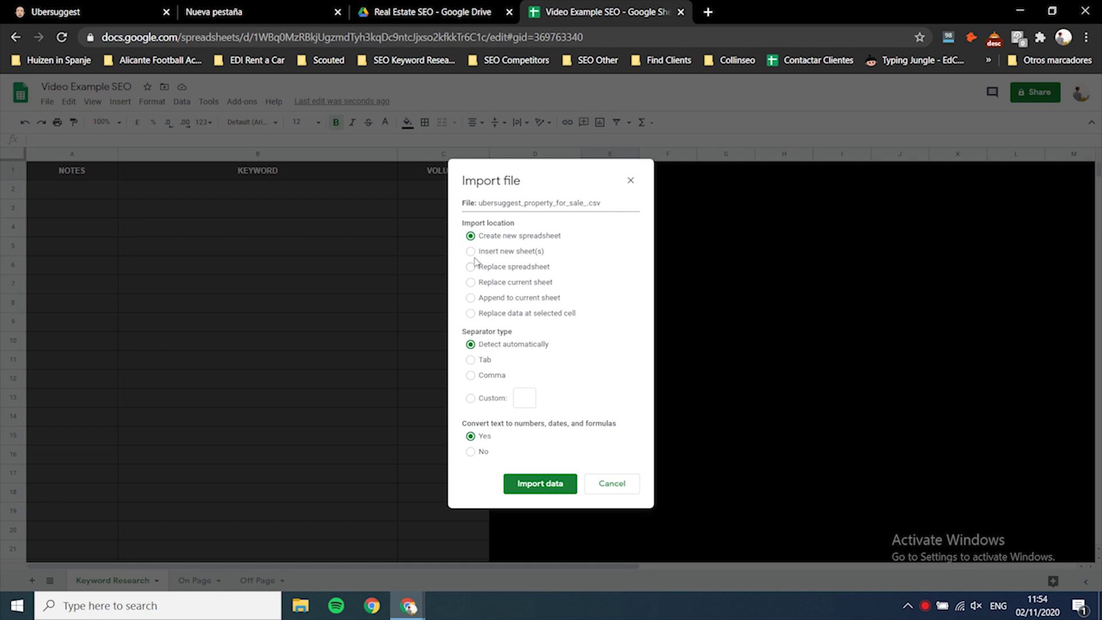
pyautogui.click(533, 482)
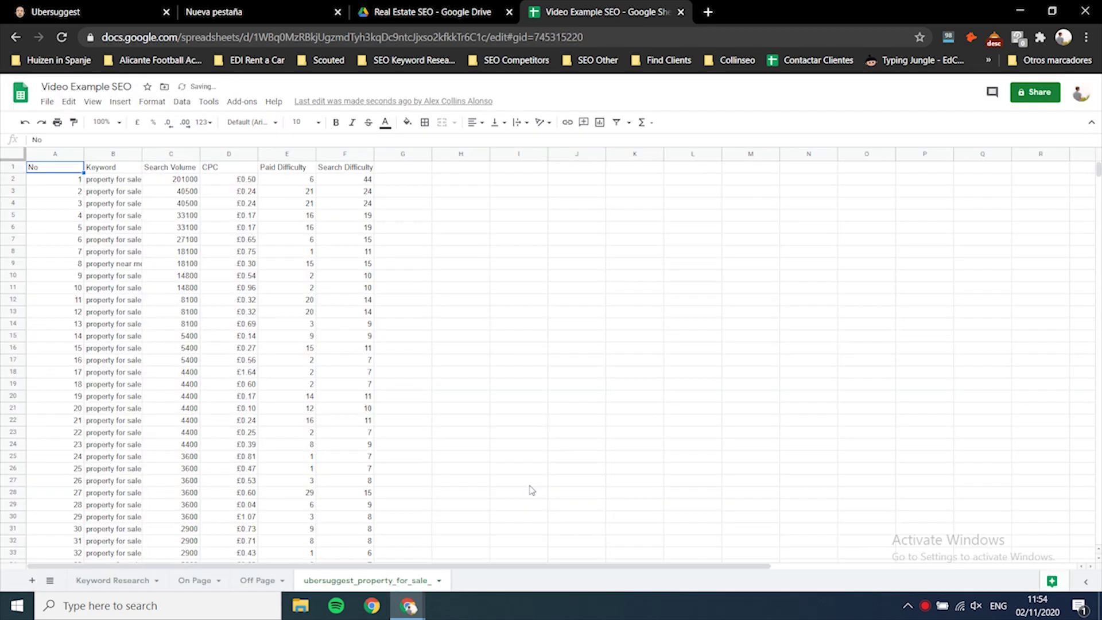
# Copy the imported keywords and search volumes without their headers into the Keyword Research sheet, starting at cell B2
pyautogui.click(113, 154)
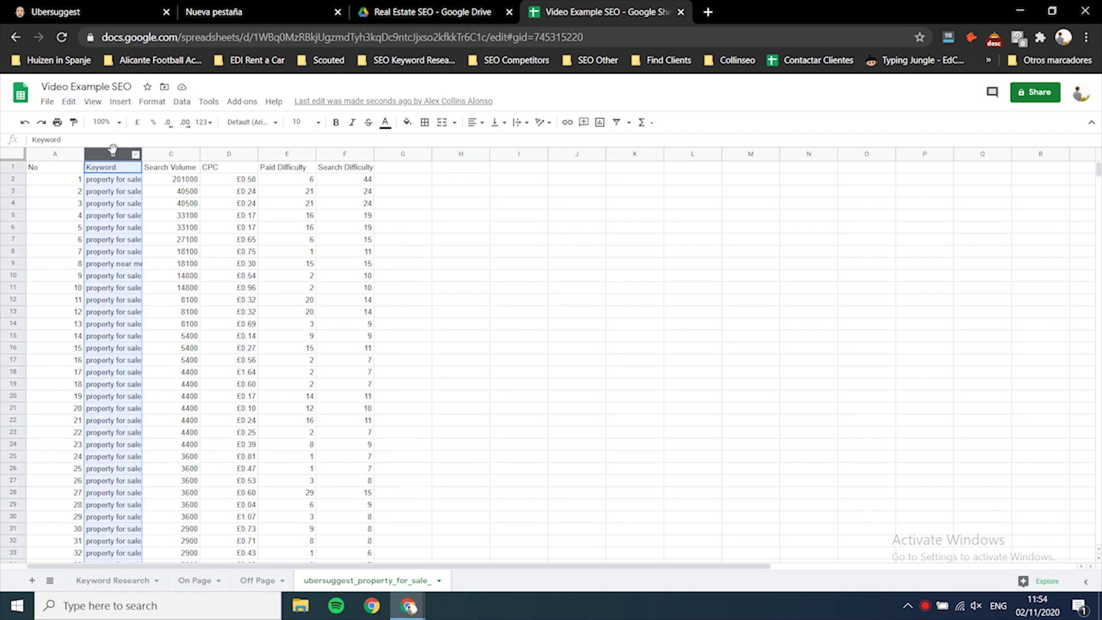
pyautogui.keyDown('ctrl'); pyautogui.click(169, 153); pyautogui.keyUp('ctrl')
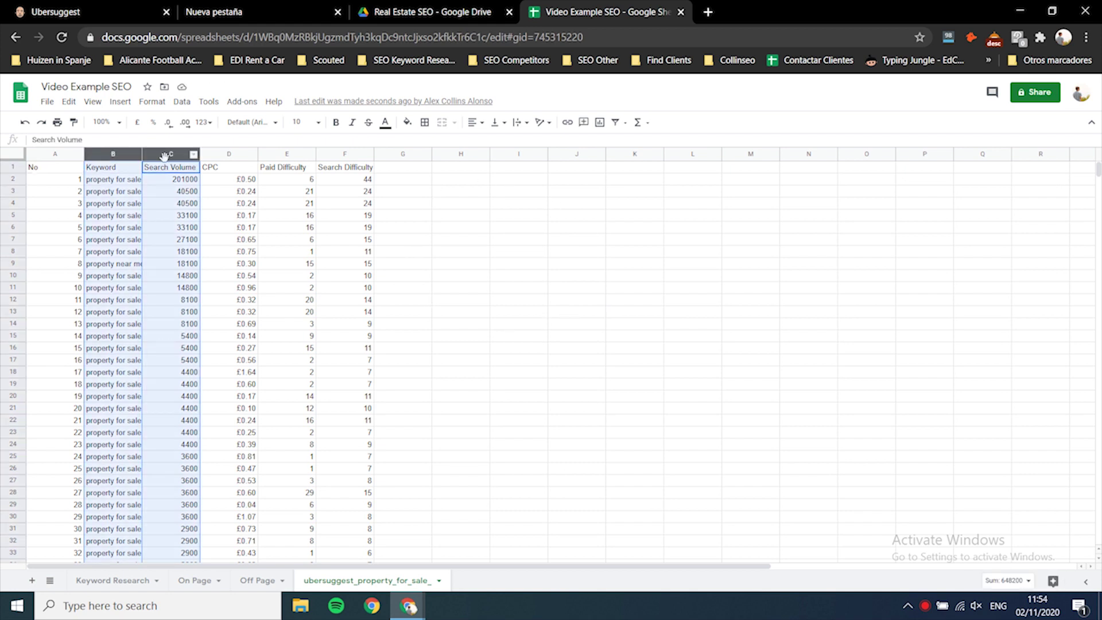
pyautogui.click(118, 173)
pyautogui.click(160, 174)
pyautogui.hotkey('ctrl', 'shift', 'Down')
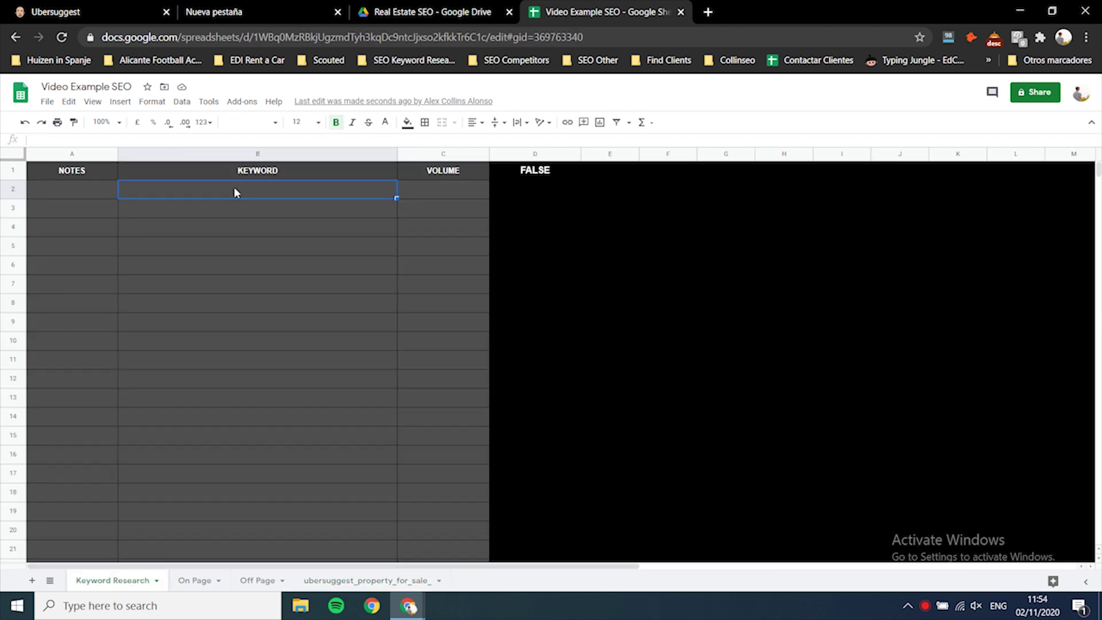
pyautogui.hotkey('ctrl', 'v')
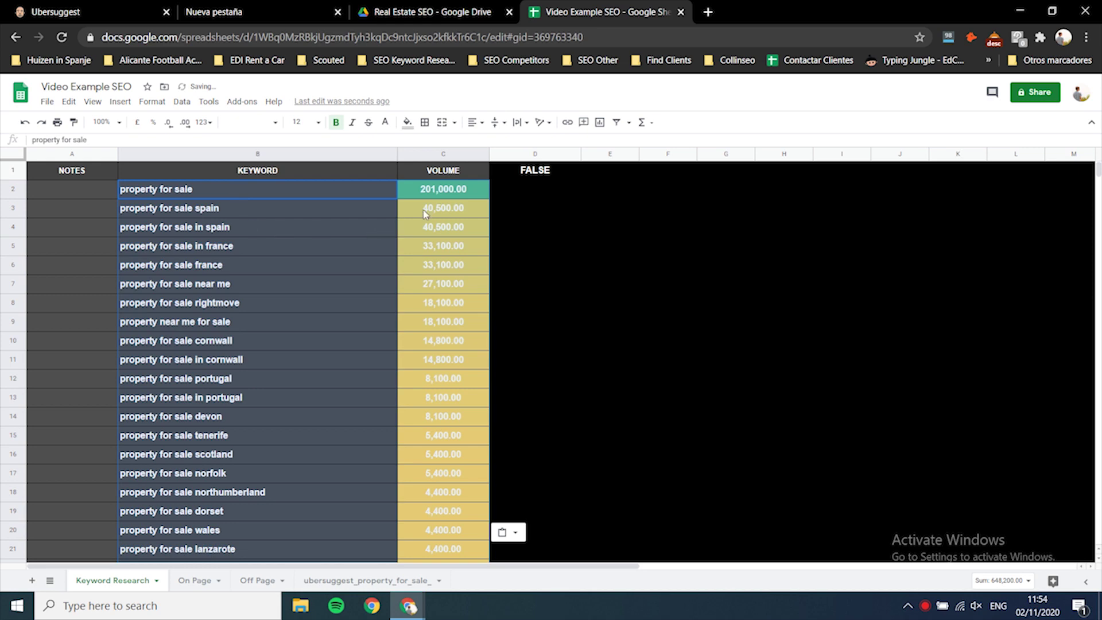
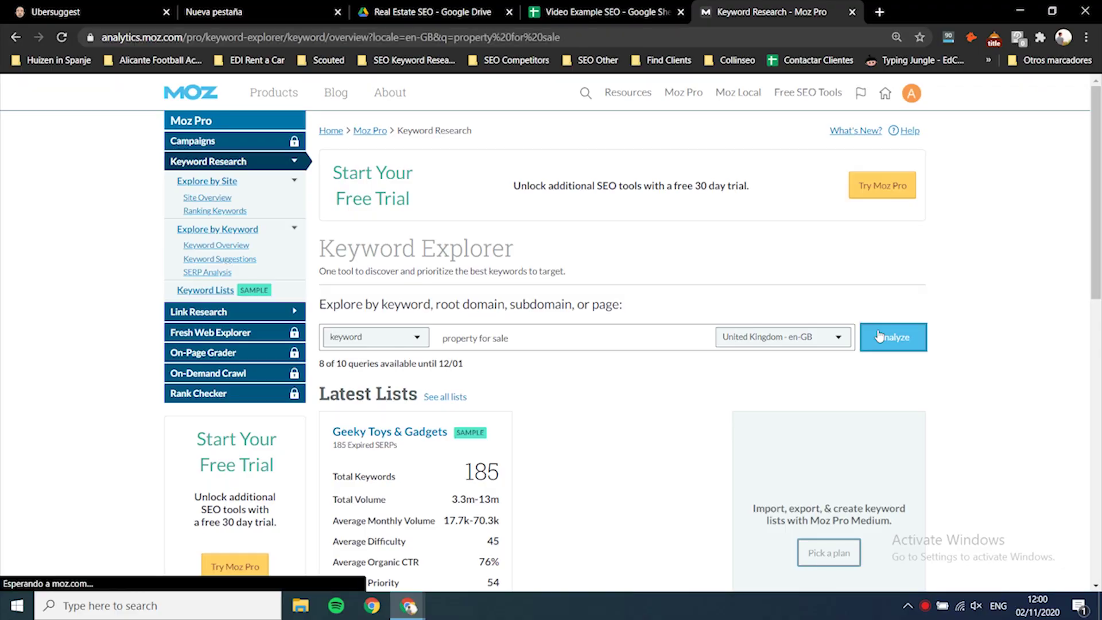
# In Moz Keyword Explorer, analyze "property for sale" for United Kingdom - en-GB and open the full list of keyword suggestions
pyautogui.click(870, 330)
pyautogui.scroll(-5, 697, 377)
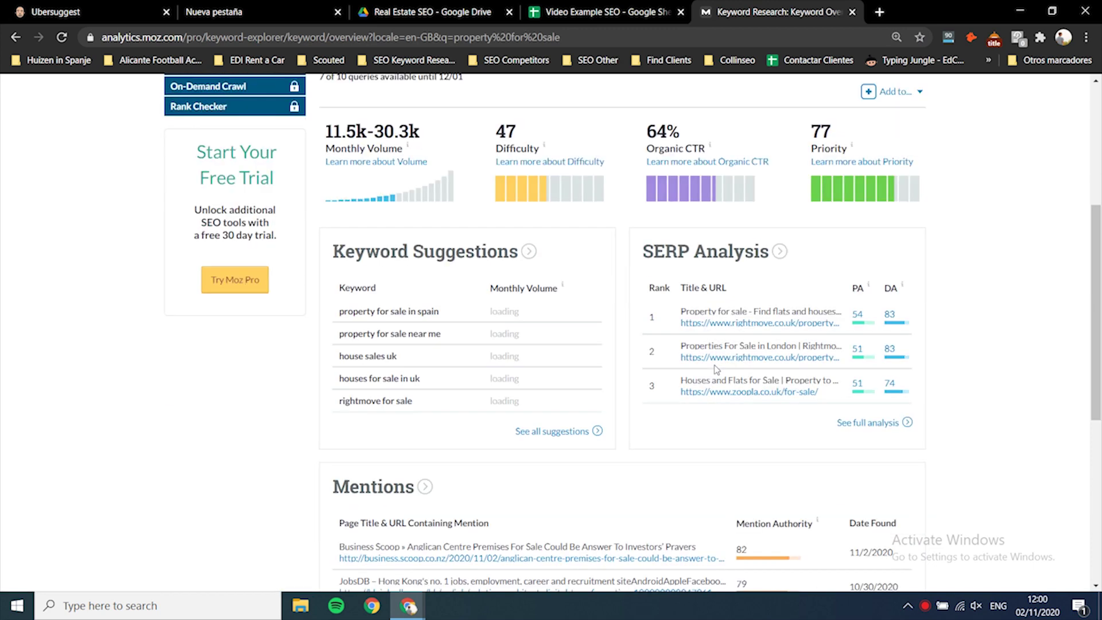
pyautogui.click(529, 252)
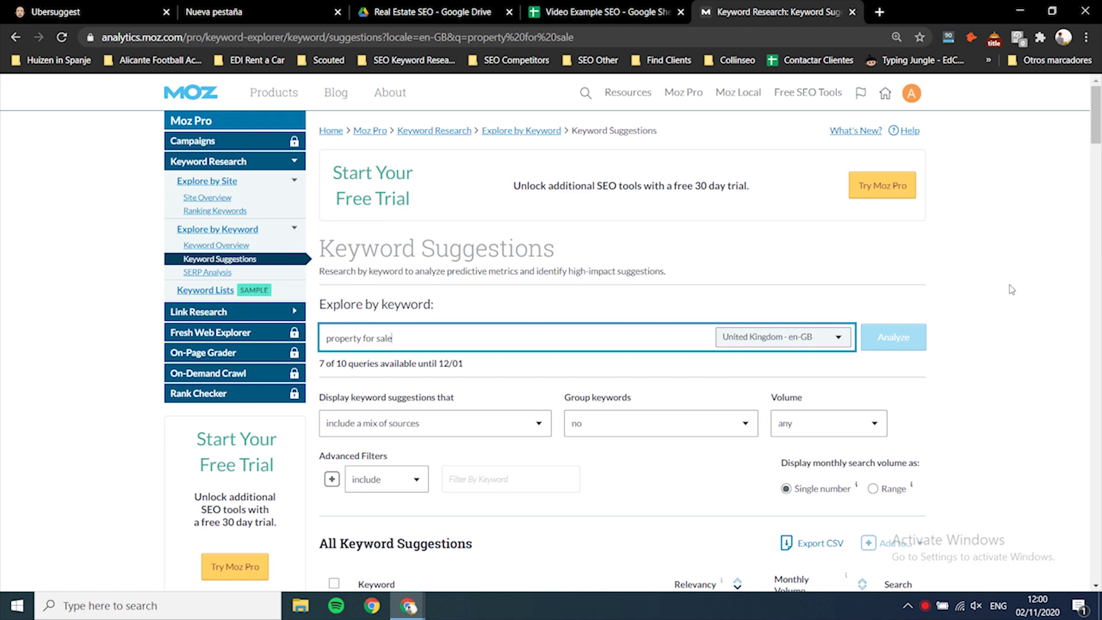
pyautogui.scroll(-6, 1012, 289)
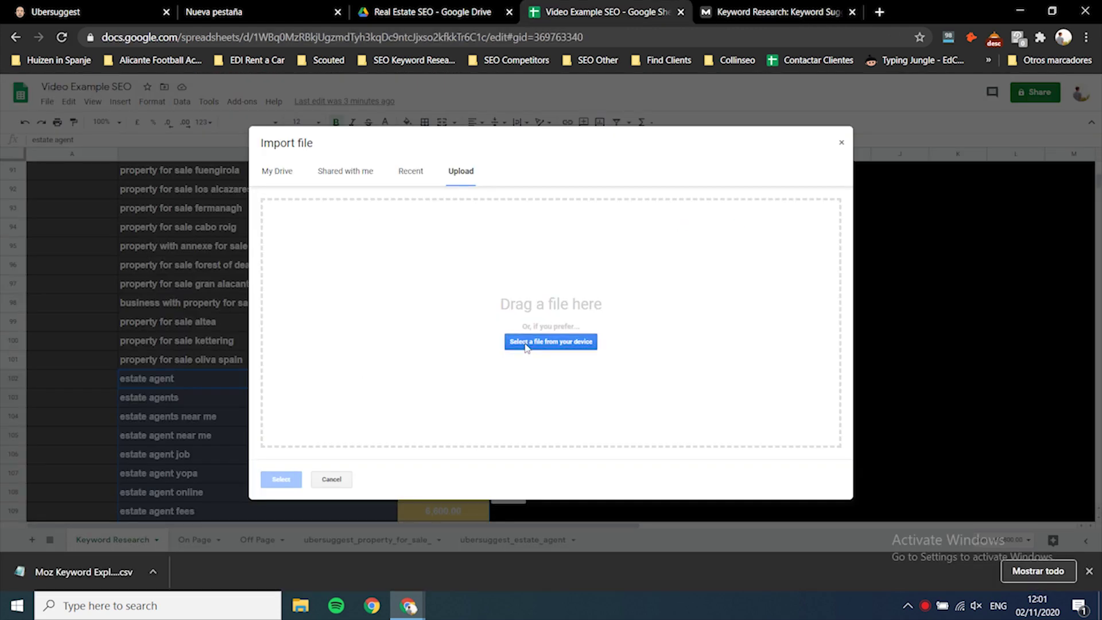
# Upload the downloaded Moz Keyword Explorer 'property for sale' suggestions CSV into the Video Example SEO spreadsheet
pyautogui.click(524, 343)
pyautogui.click(162, 122)
pyautogui.click(787, 547)
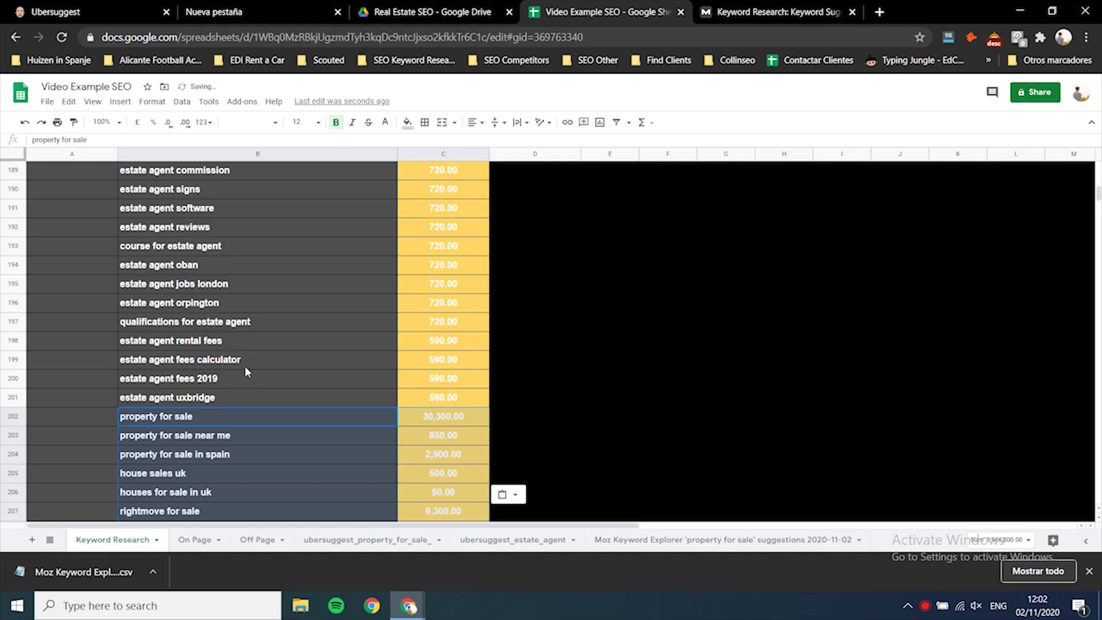
pyautogui.scroll(-3, 265, 400)
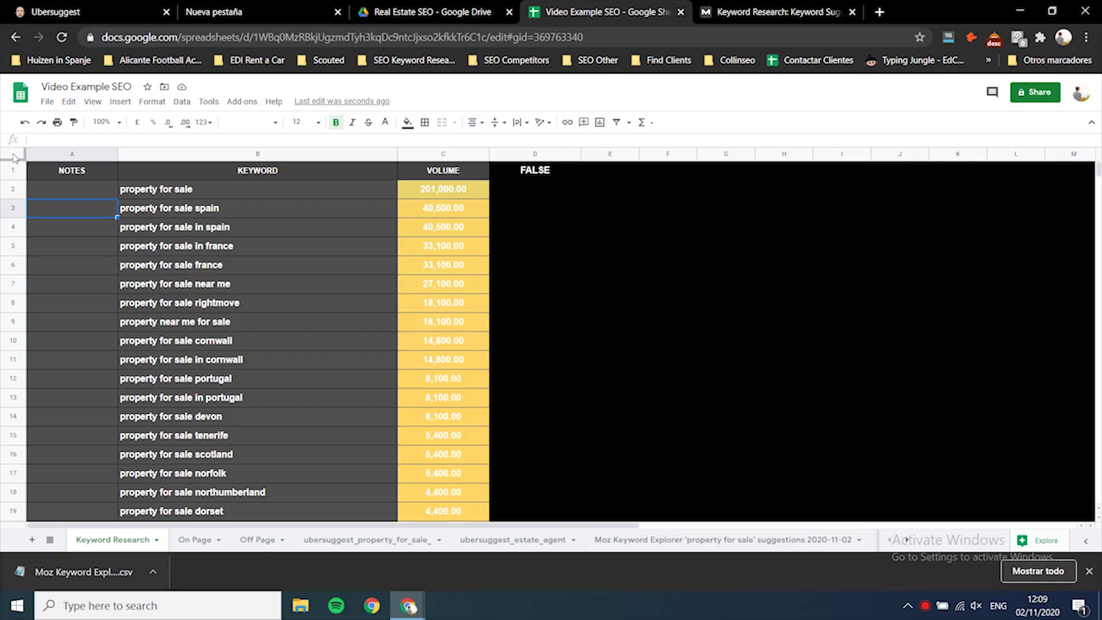
# Add a filter to the whole Keyword Research sheet and sort the keywords by volume from highest to lowest
pyautogui.click(14, 157)
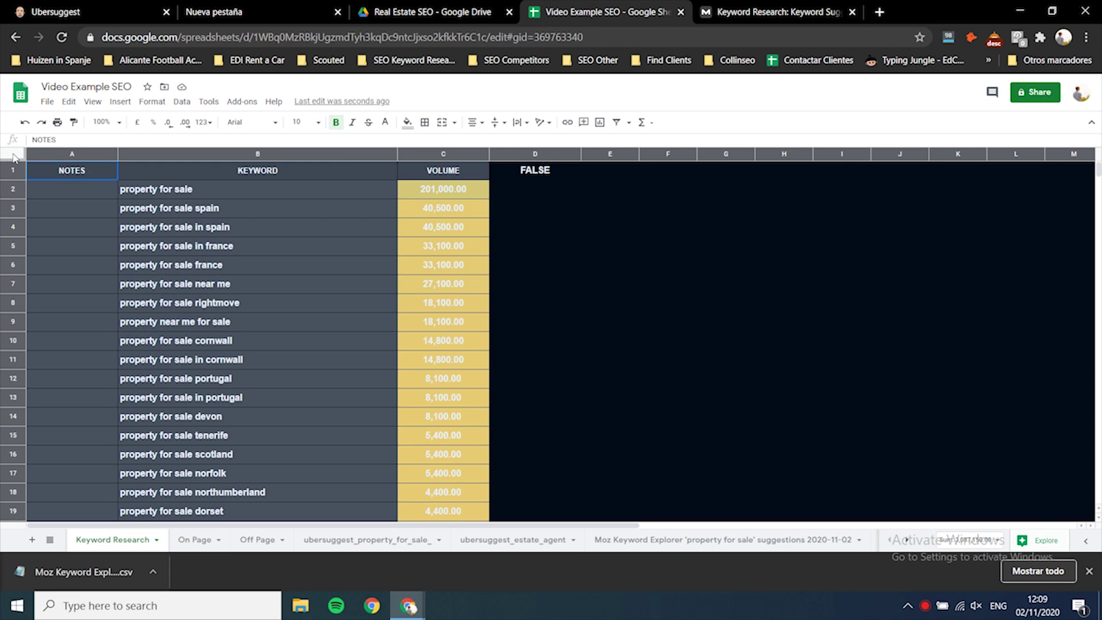
pyautogui.click(618, 124)
pyautogui.click(572, 249)
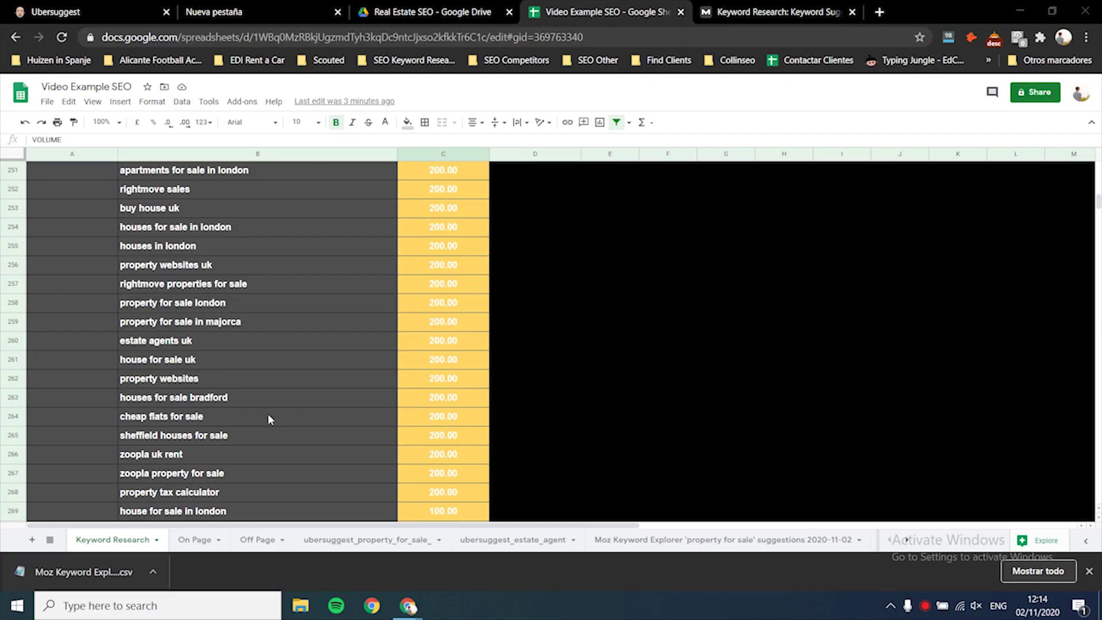
# Take the keyword "cheap flats for sale" from the sheet and analyze it in Moz Keyword Suggestions for United Kingdom - en-GB
pyautogui.click(269, 417)
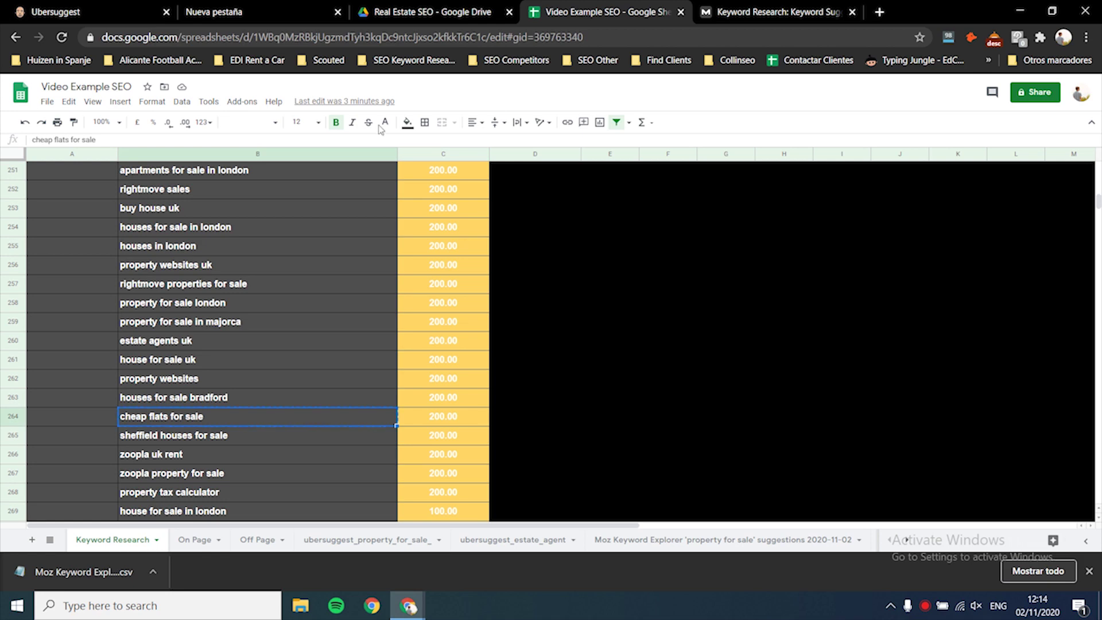
pyautogui.click(769, 11)
pyautogui.scroll(5, 534, 172)
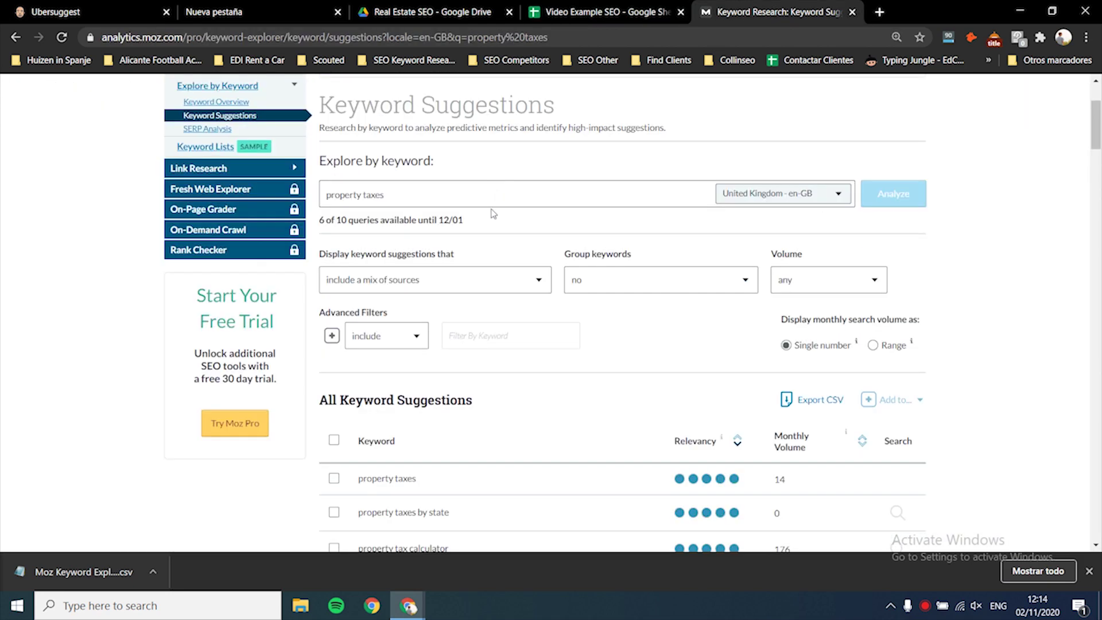
pyautogui.write('cheap flats for sale')
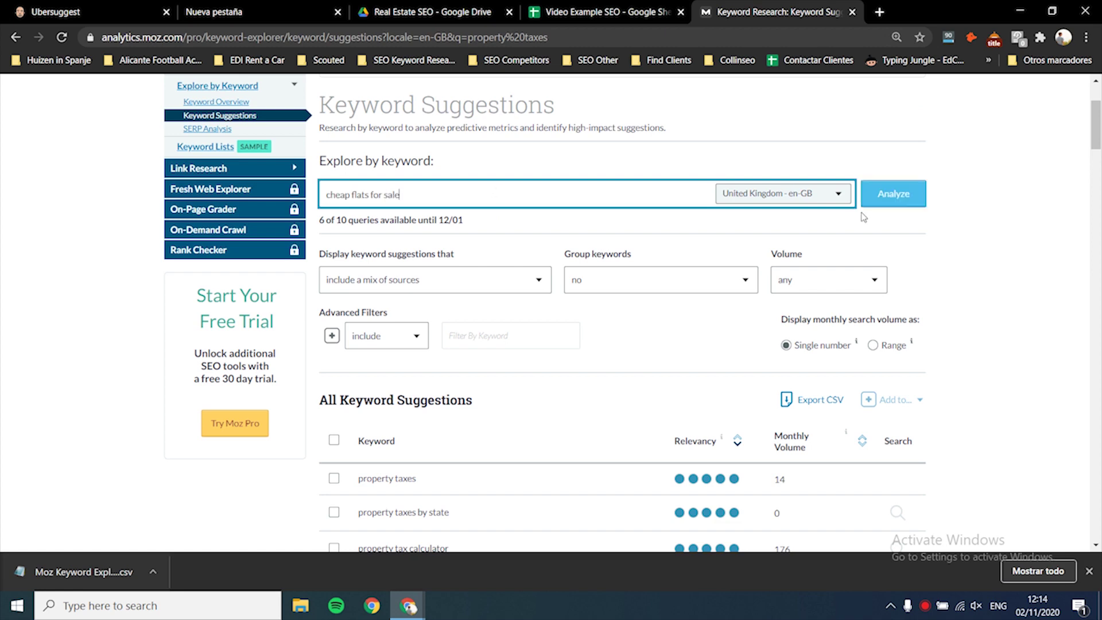
pyautogui.click(887, 198)
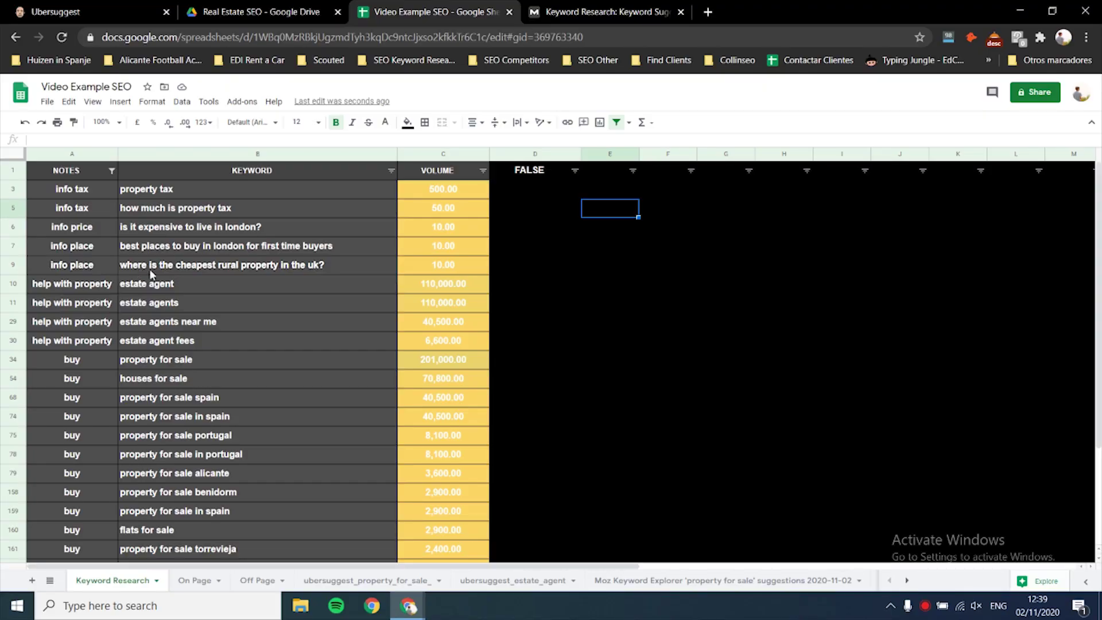
# Look up the sheet's keyword "where is the cheapest rural property in the uk?" on Google and examine the ranking pages
pyautogui.click(157, 267)
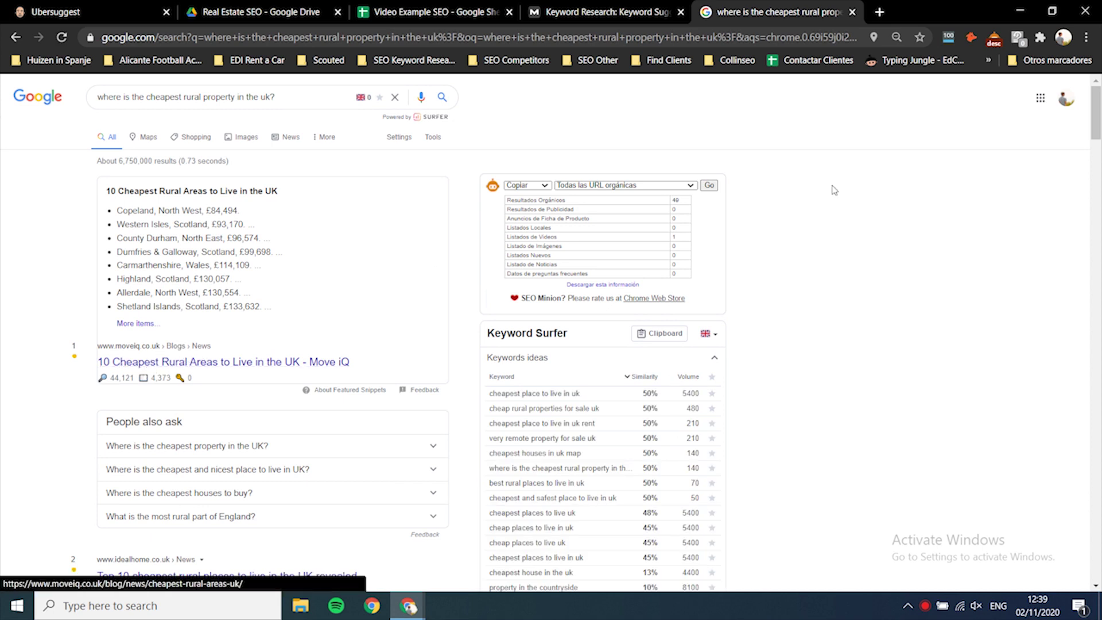
pyautogui.moveTo(1099, 122); pyautogui.dragTo(1098, 156)
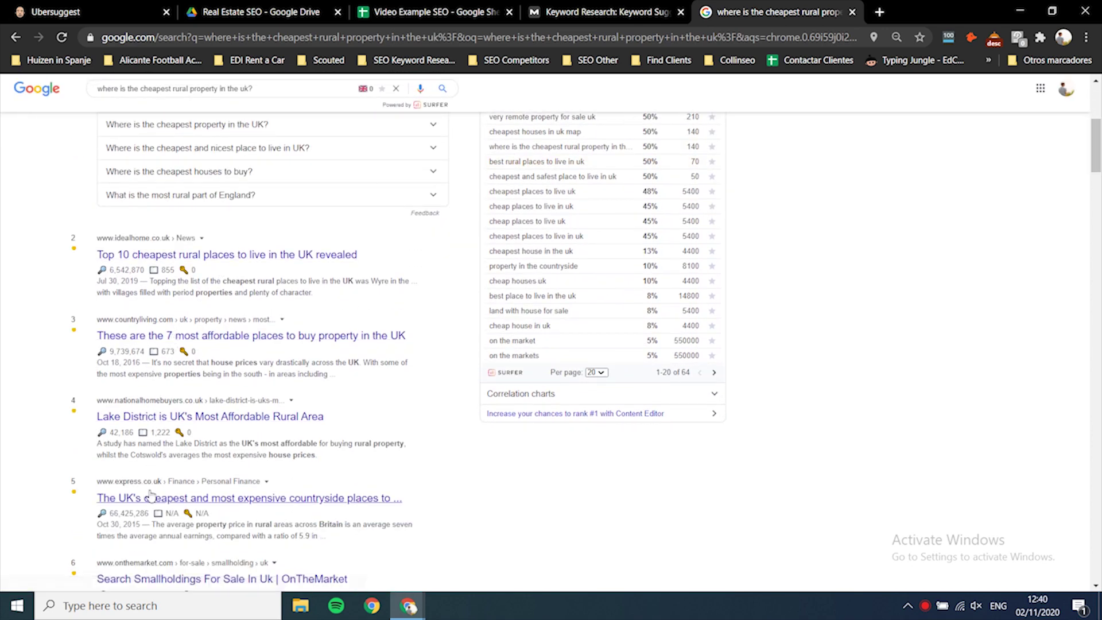
pyautogui.scroll(-4, 53, 402)
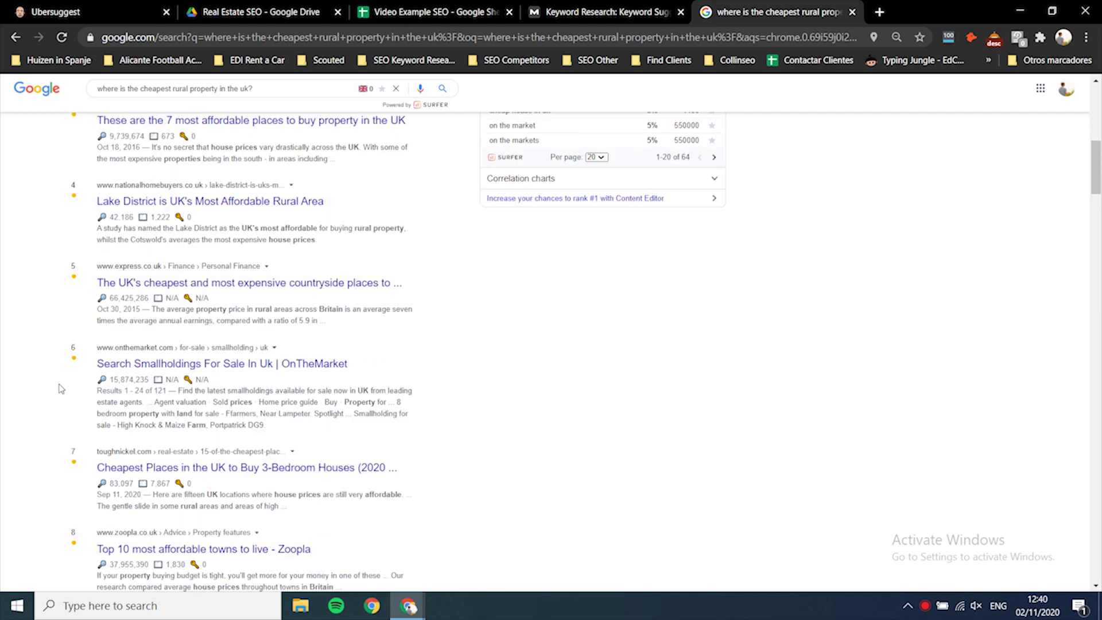
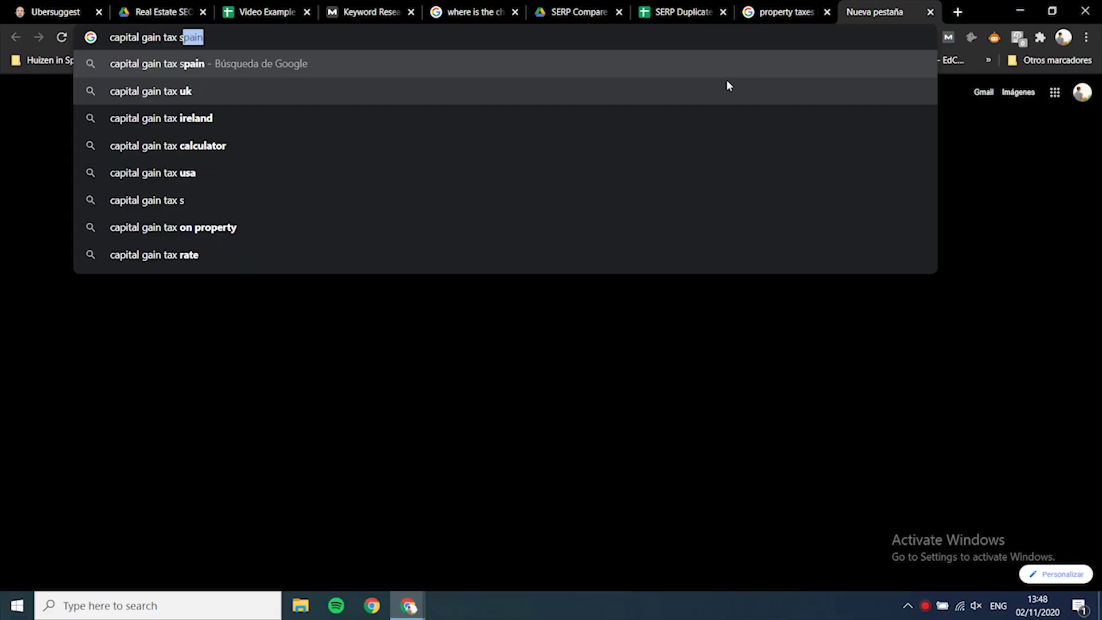
# Search Google for "capital gain tax spain" and "property taxes in spain" in separate tabs
pyautogui.write('pain')
pyautogui.press('Return')
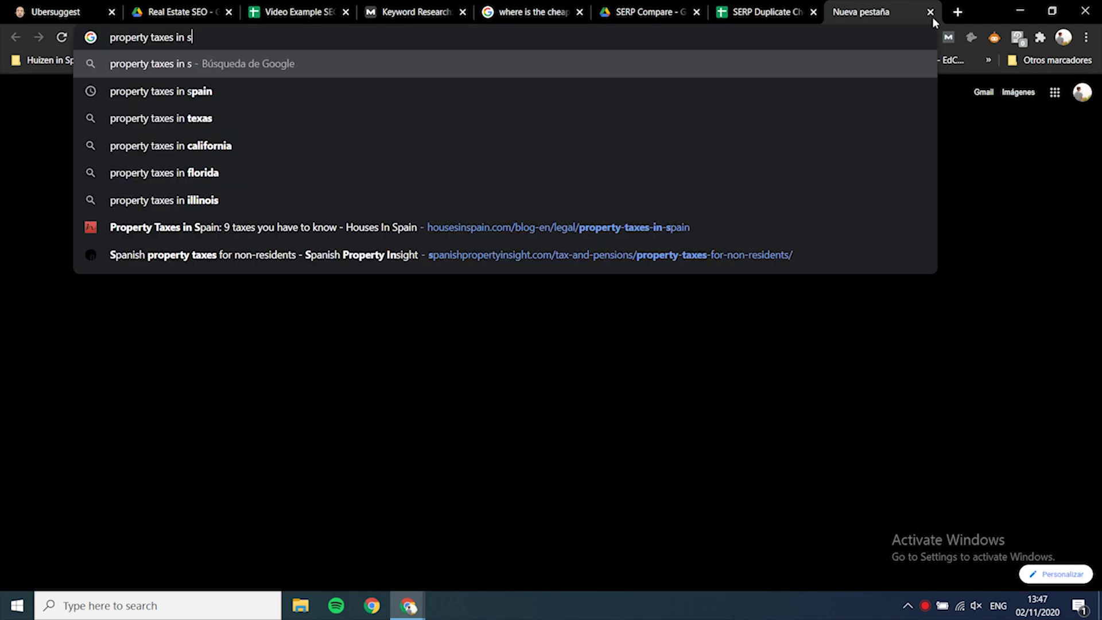
pyautogui.write('pain')
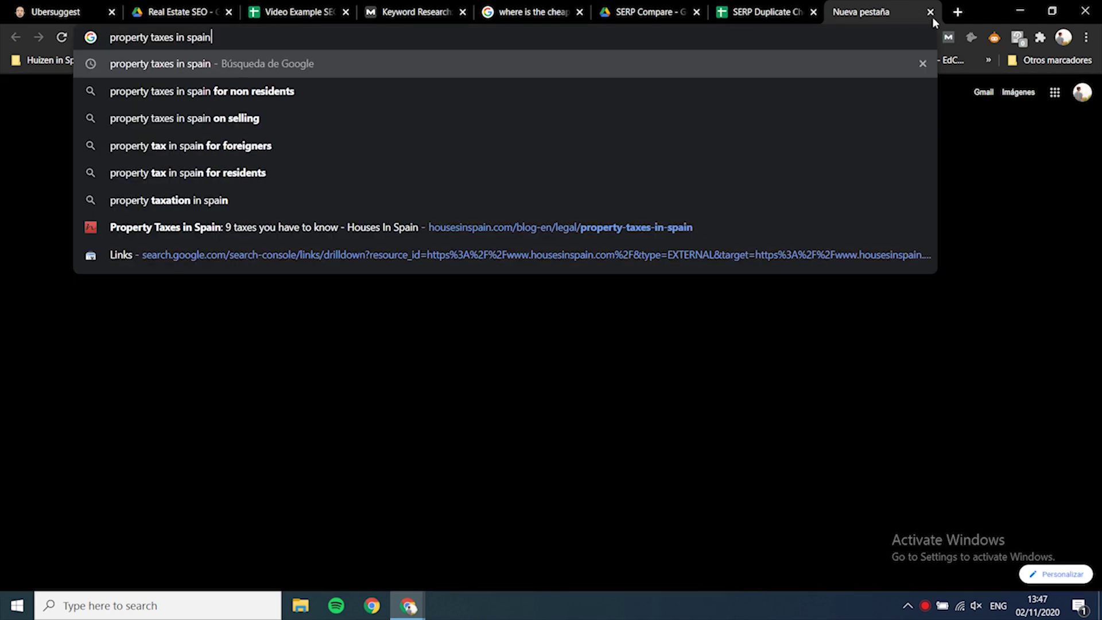
pyautogui.press('Return')
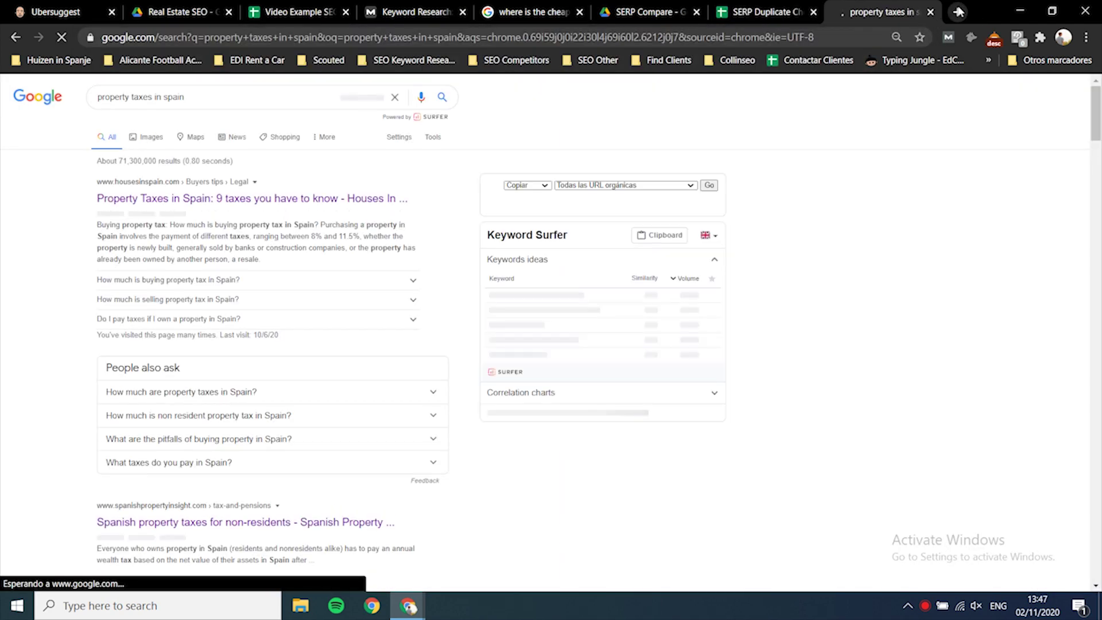
# Copy all organic result URLs for "property taxes in spain" and paste them into the SERP Duplicate Checker sheet from cell B1
pyautogui.click(709, 185)
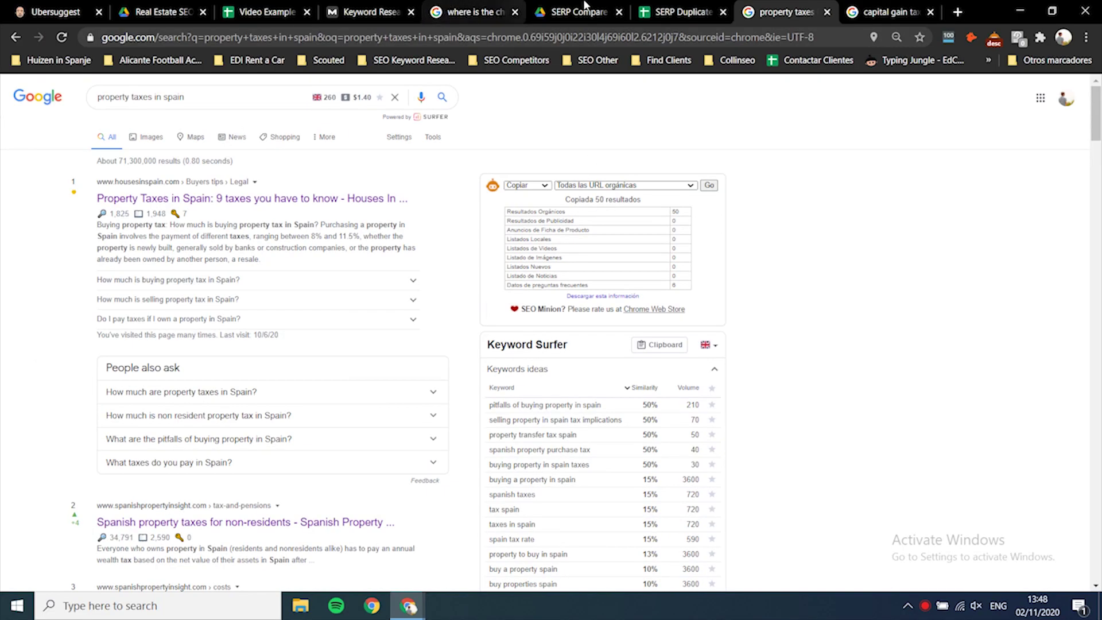
pyautogui.click(668, 8)
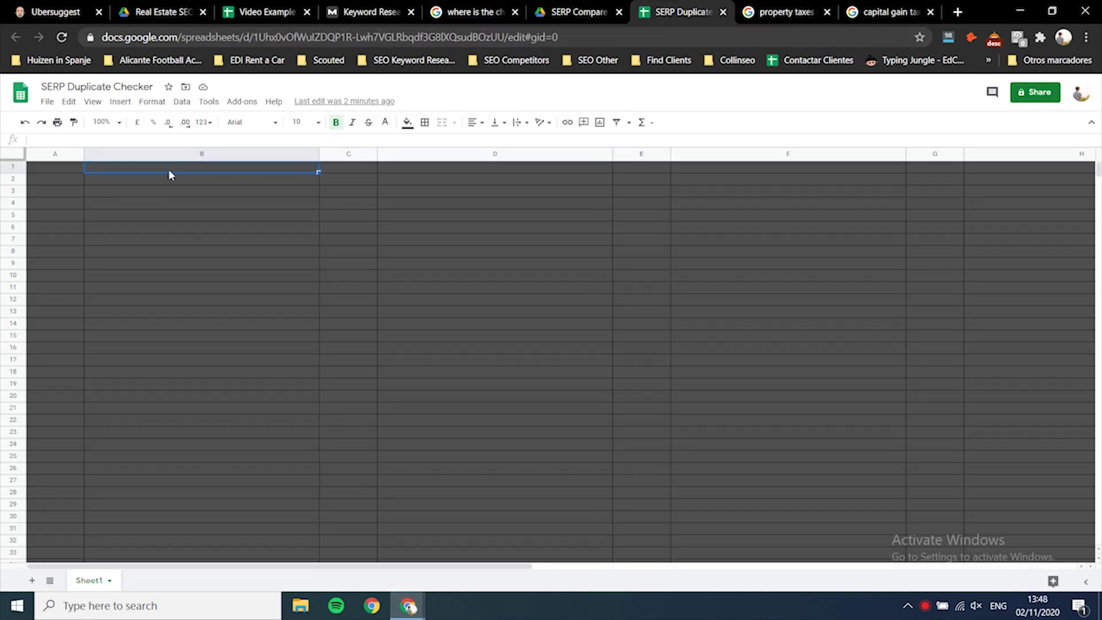
pyautogui.hotkey('ctrl', 'v')
# Paste the organic result URLs of the capital gain tax search into column D, starting at cell D1
pyautogui.click(563, 188)
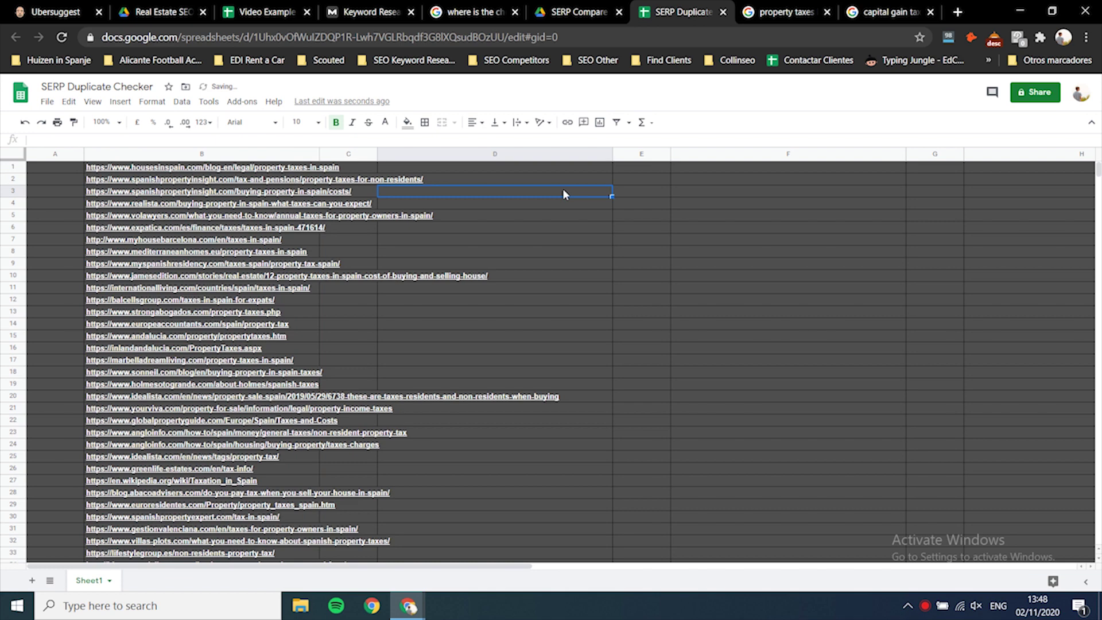
pyautogui.click(484, 167)
pyautogui.hotkey('ctrl', 'v')
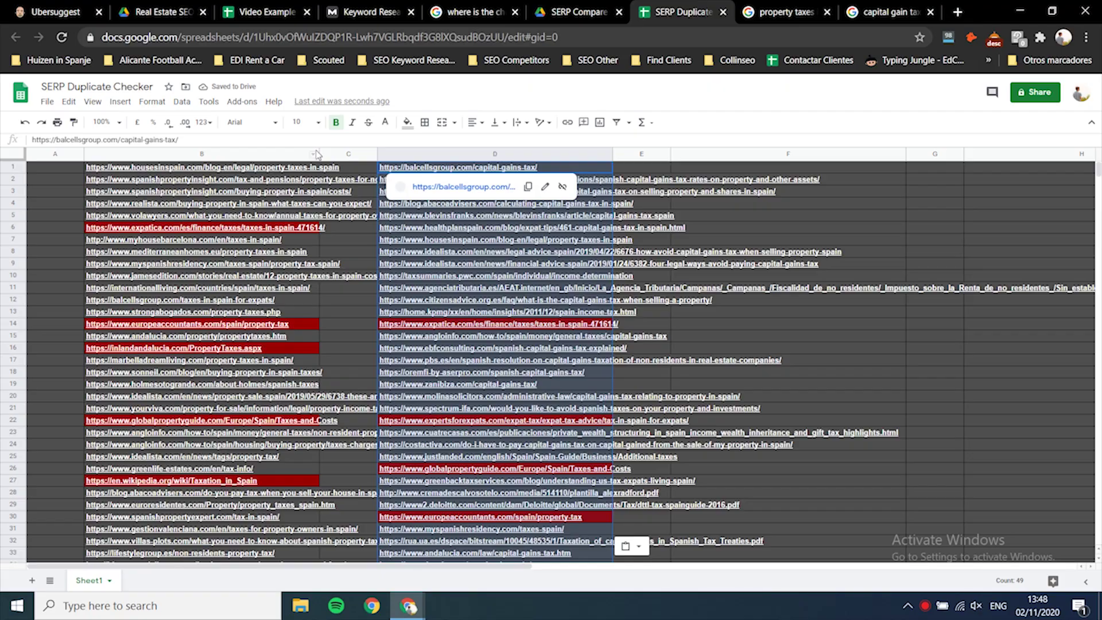
# Widen columns B and D so that the pasted URLs fit, and deselect the pasted range
pyautogui.moveTo(509, 155); pyautogui.dragTo(510, 155)
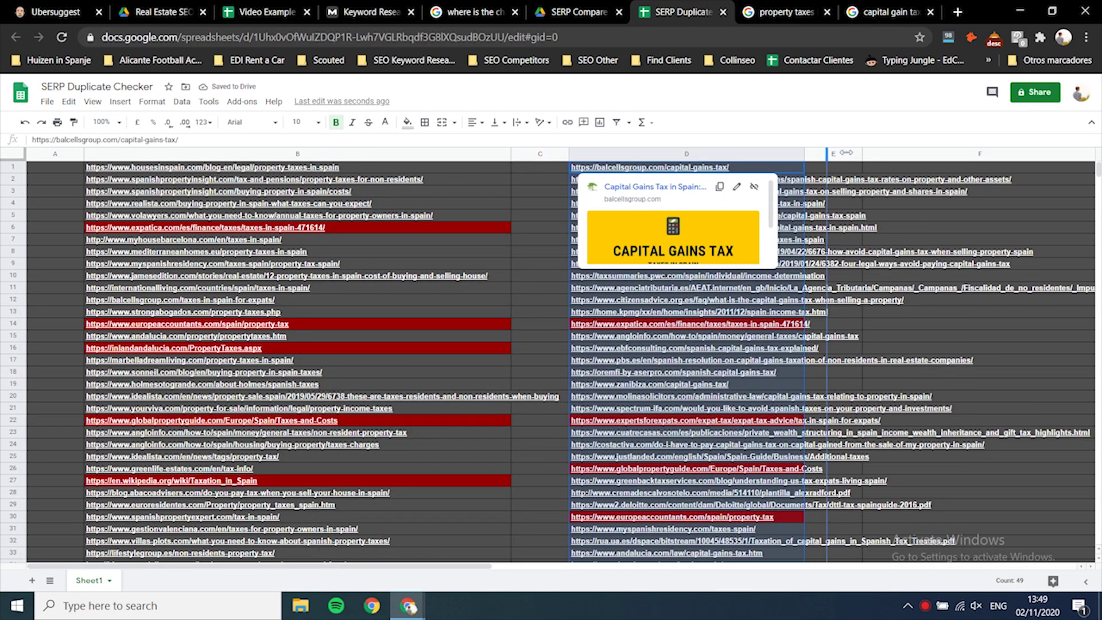
pyautogui.moveTo(1043, 156); pyautogui.dragTo(1043, 156)
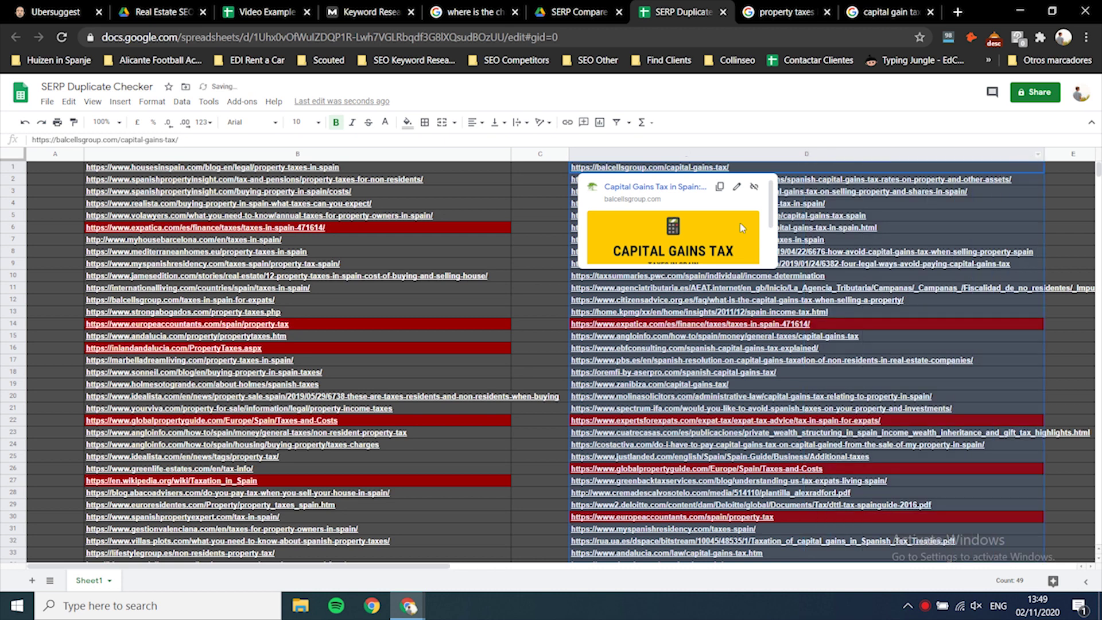
pyautogui.click(535, 182)
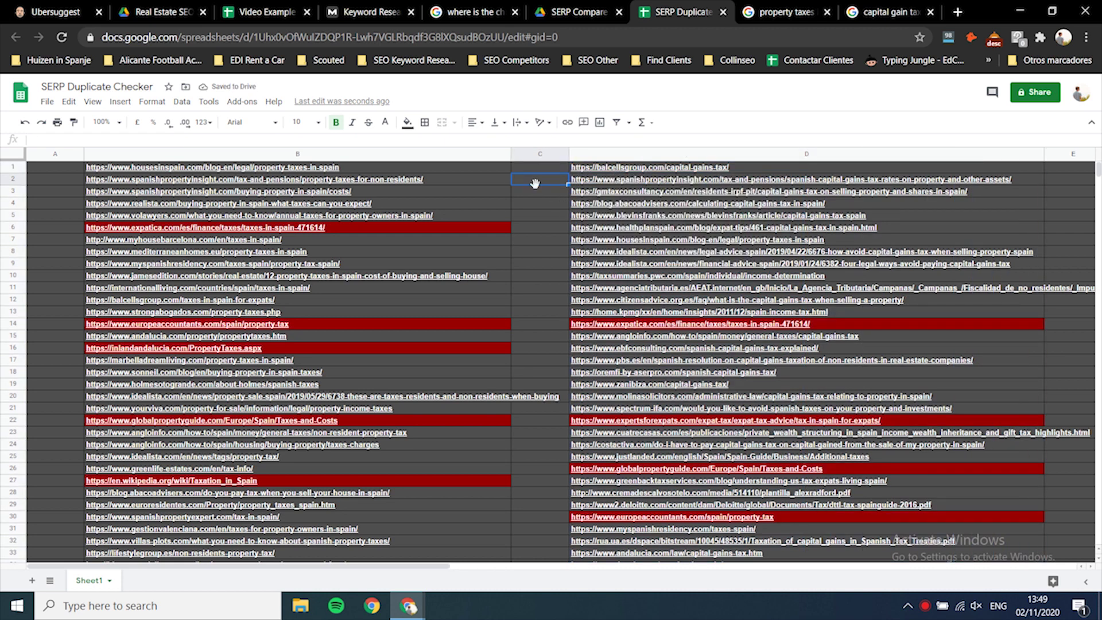